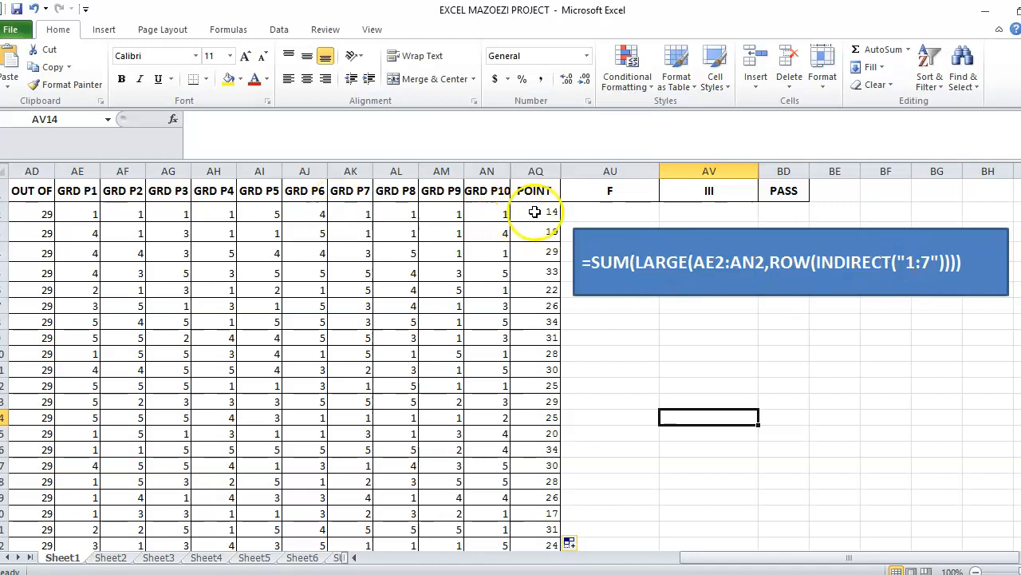
Clear the old POINT results from AQ2:AQ30 and select AQ2
left_click_drag(534, 210, 540, 523)
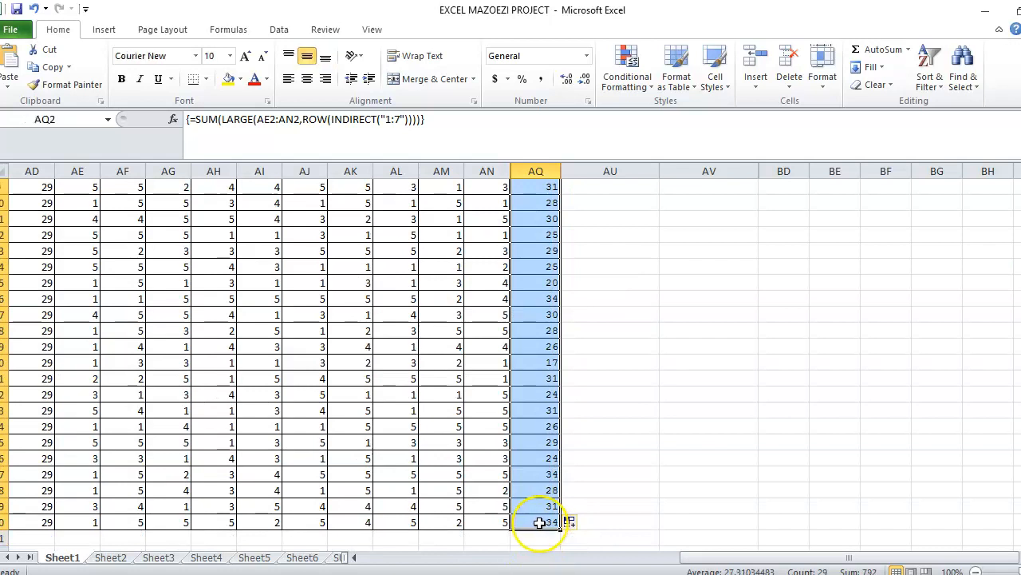
key("Delete")
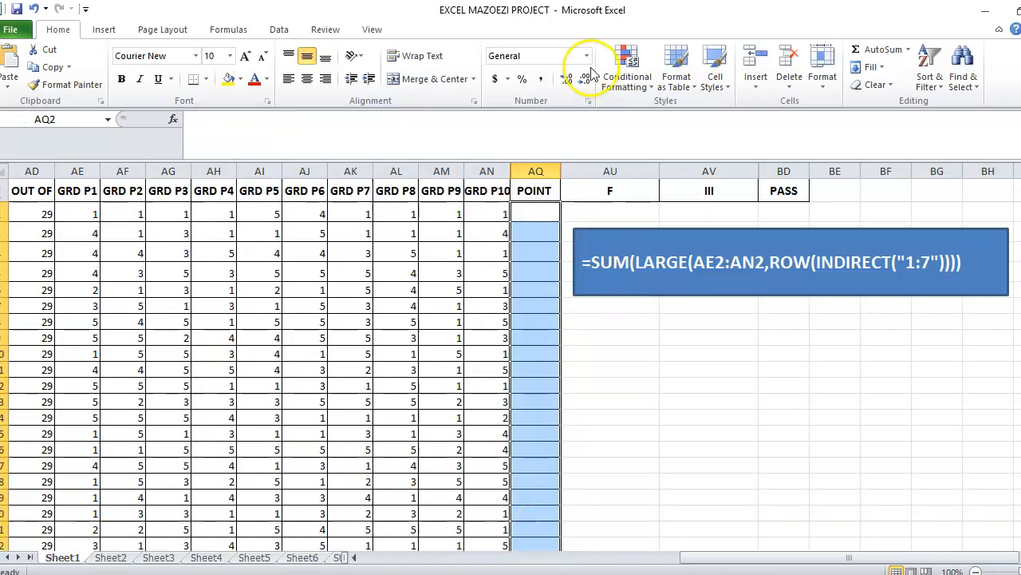
left_click(536, 210)
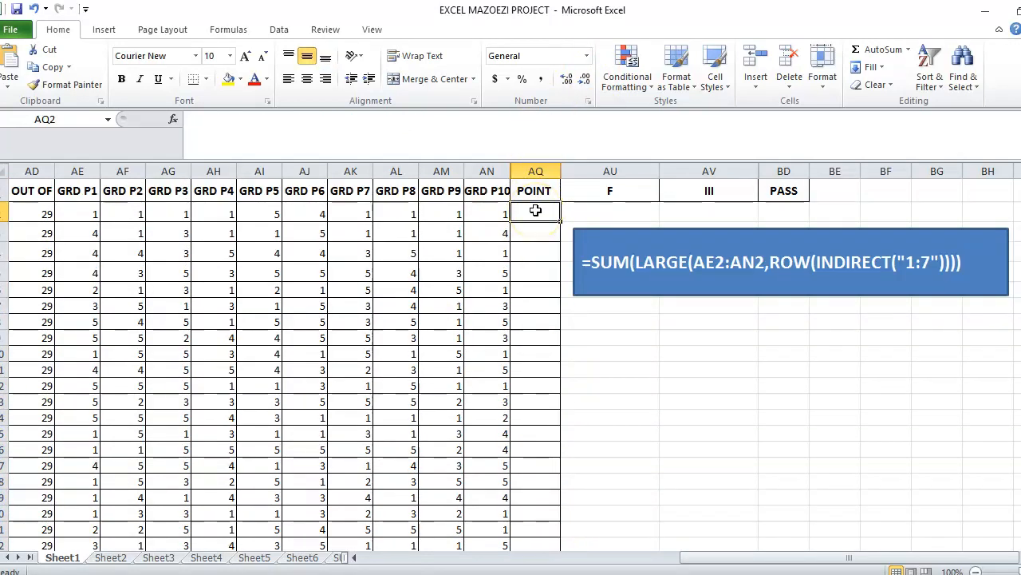
Type =SUM(LARGE(AE2:AN2,ROW(INDIRECT("1:7"))) into AQ2
type("=")
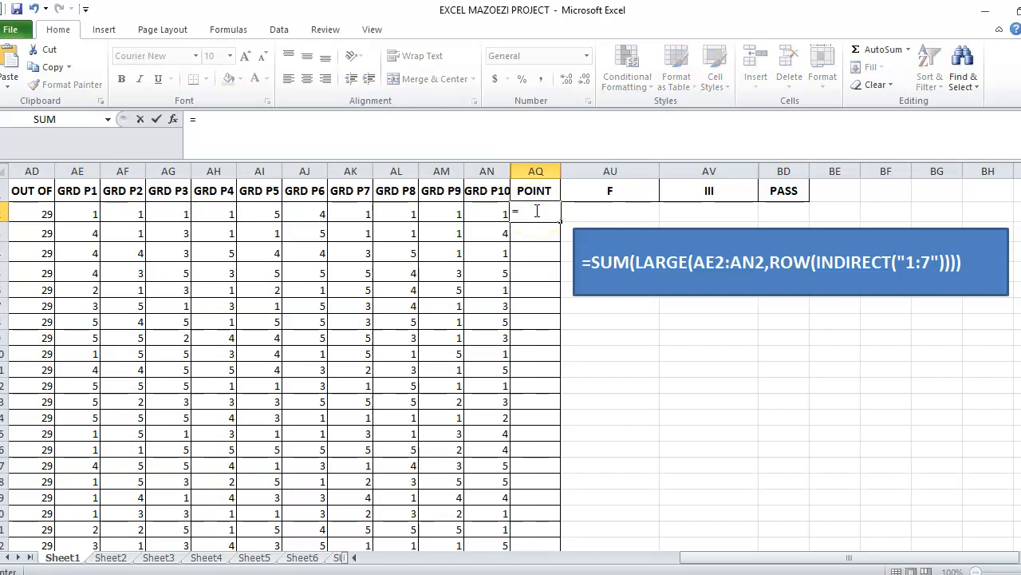
type("SUM")
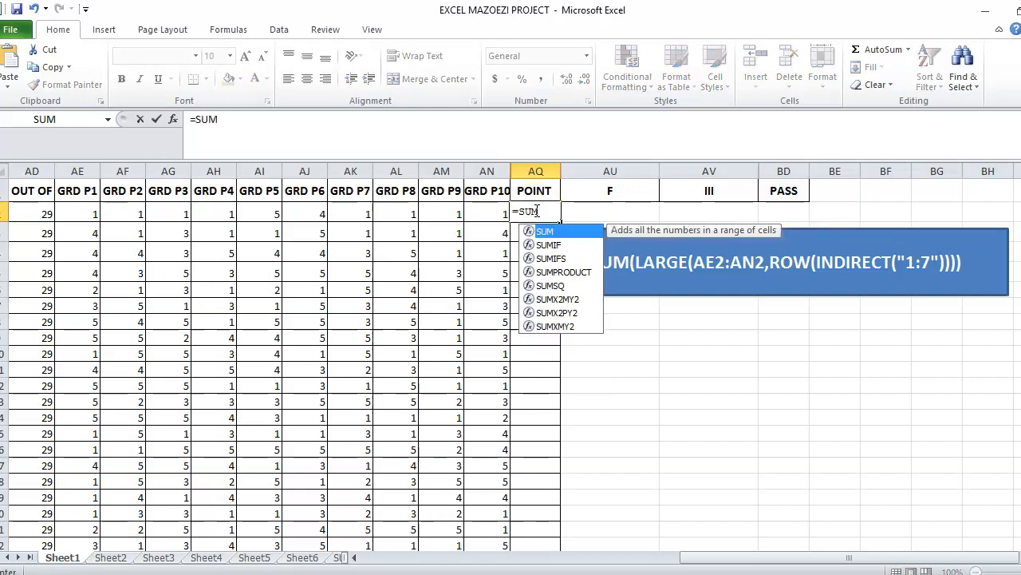
type("(")
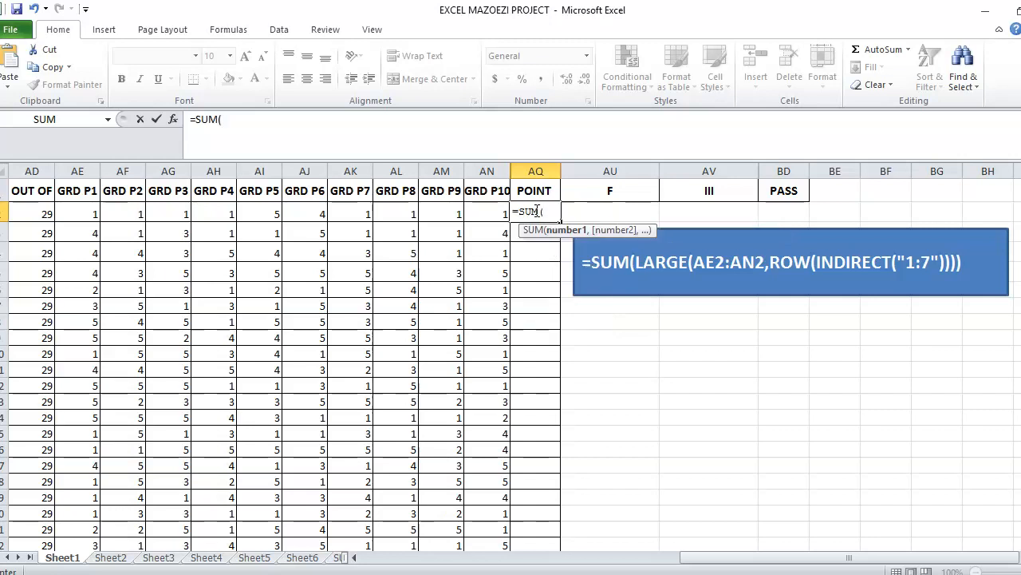
type("LAR")
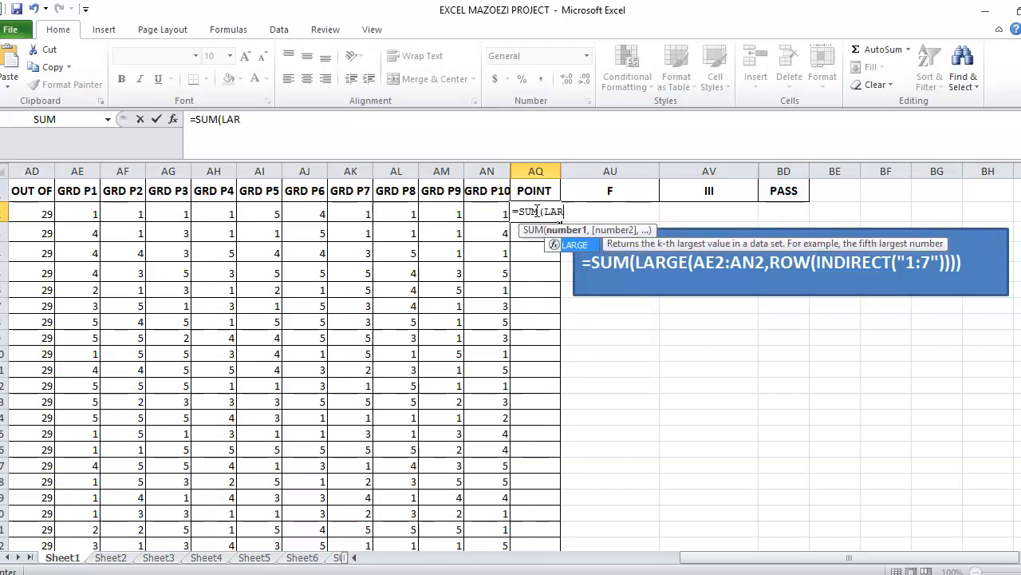
type("GE(")
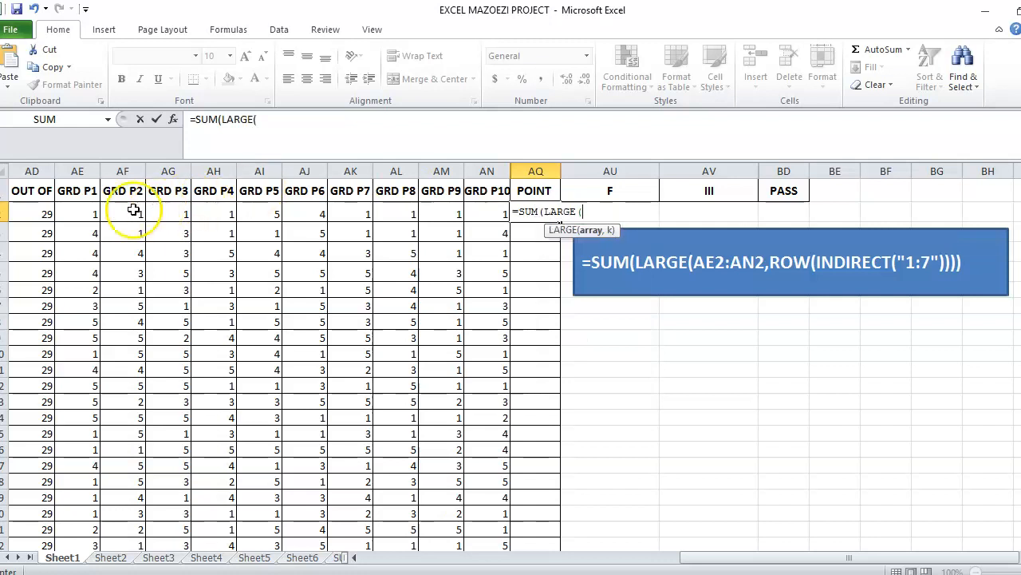
left_click_drag(80, 209, 481, 206)
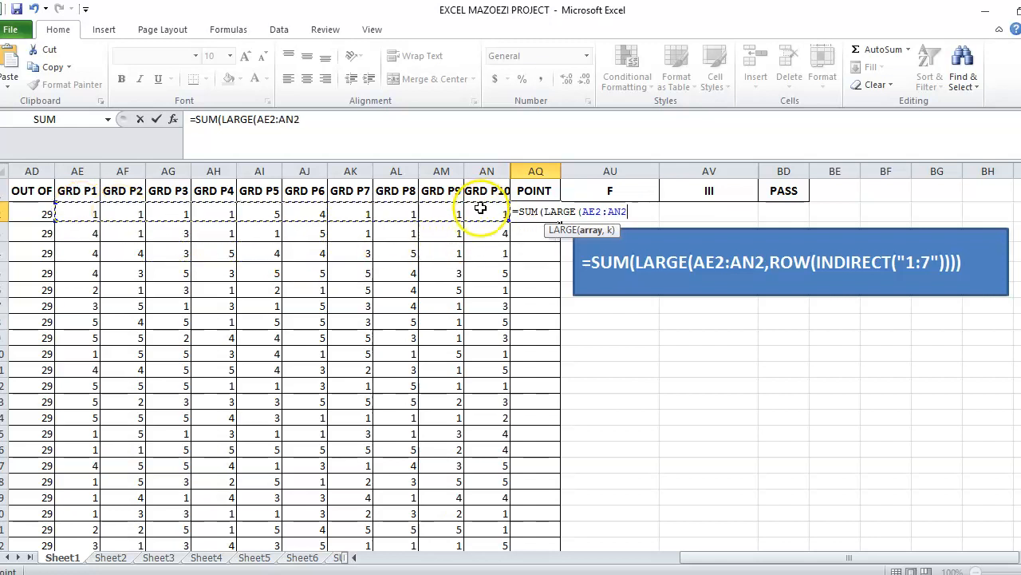
type(",RO")
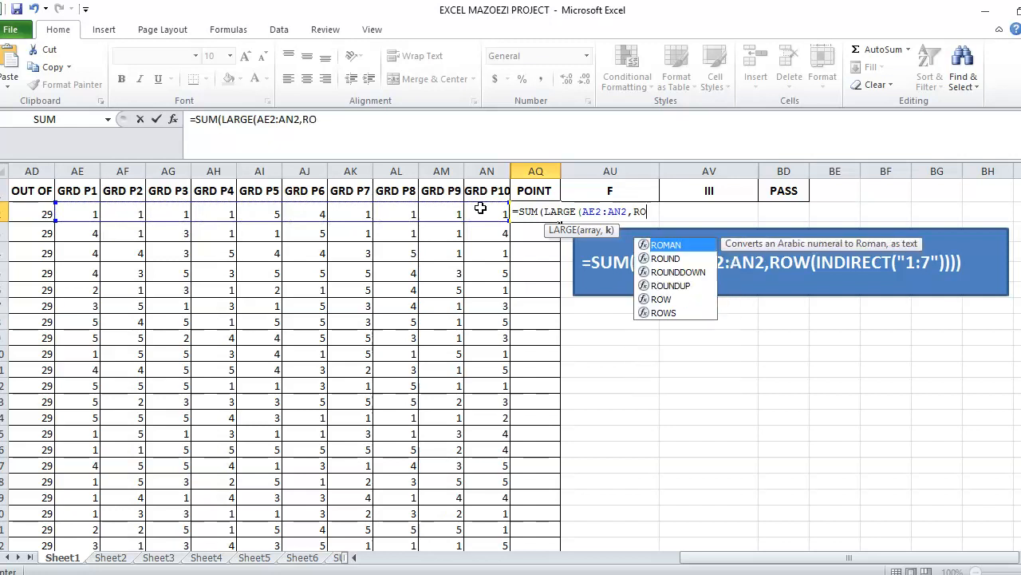
type("W(")
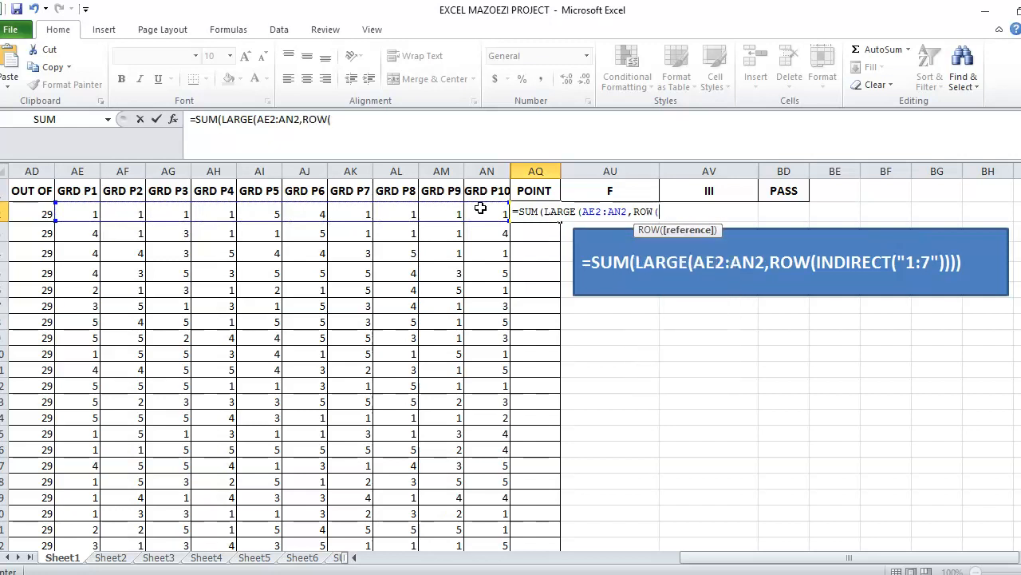
type("I")
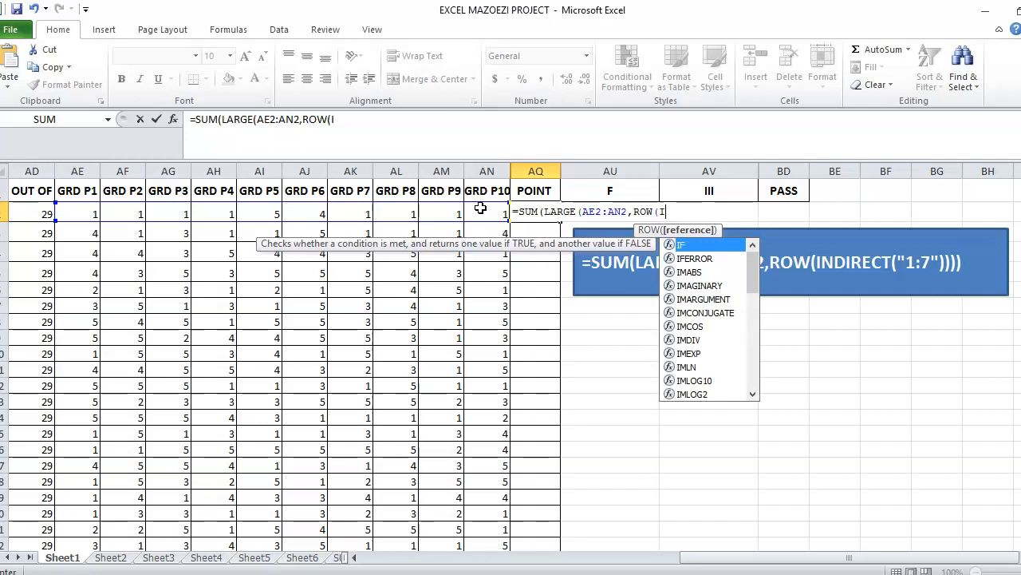
type("NDIRECT")
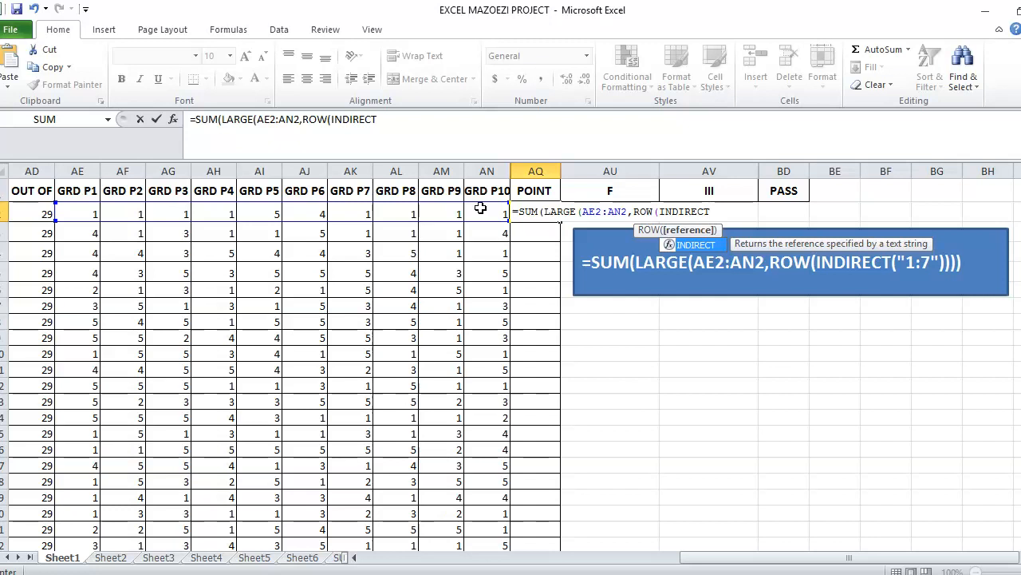
type("(\"1:7")
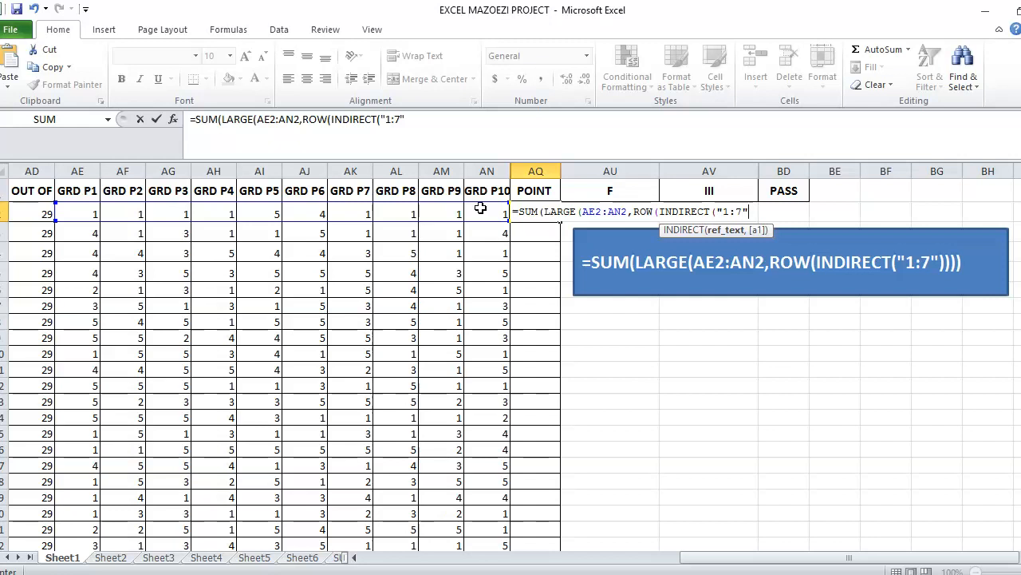
type(")")
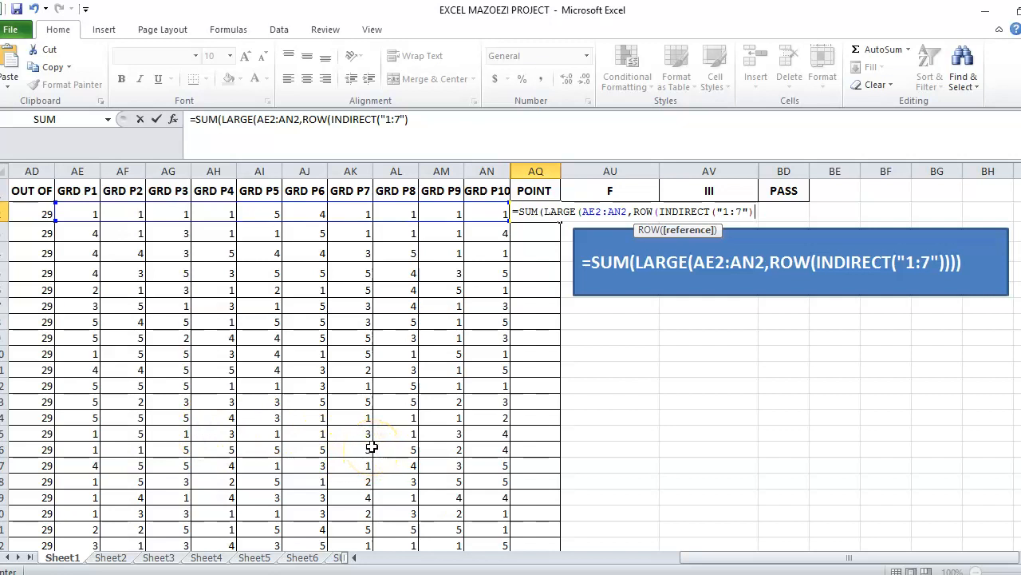
Confirm the corrected LARGE array formula in AQ2 (returning 14), fill it down to AQ30, then clear those results
key("Return")
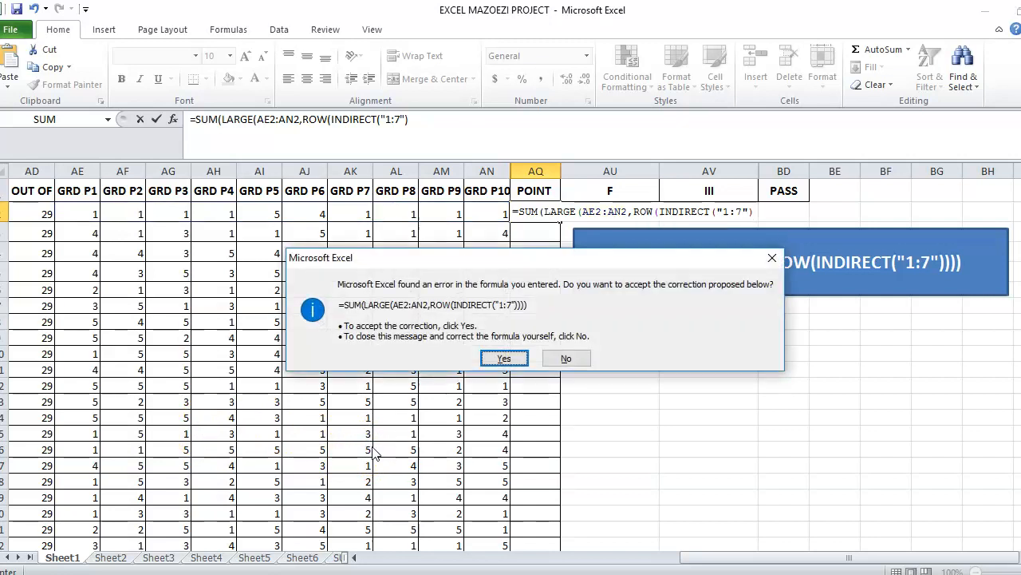
key("Return")
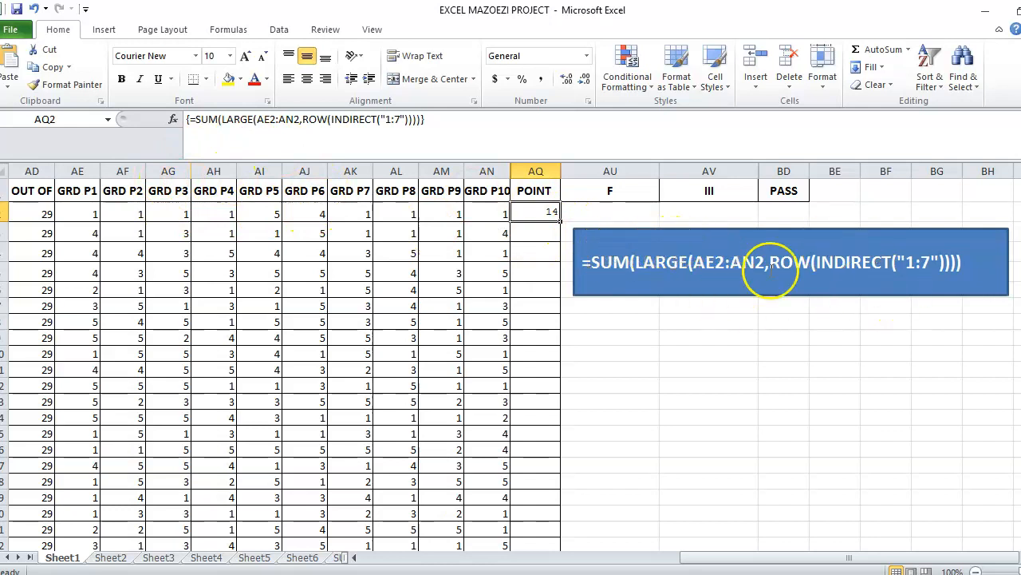
left_click(561, 221)
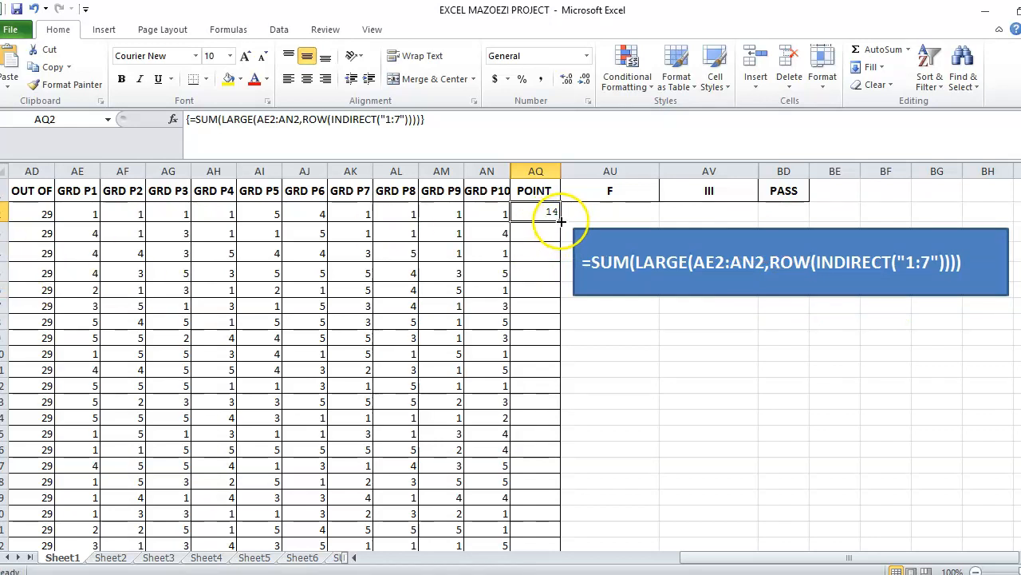
left_click_drag(561, 221, 529, 531)
scroll(319, 359, "up", 3)
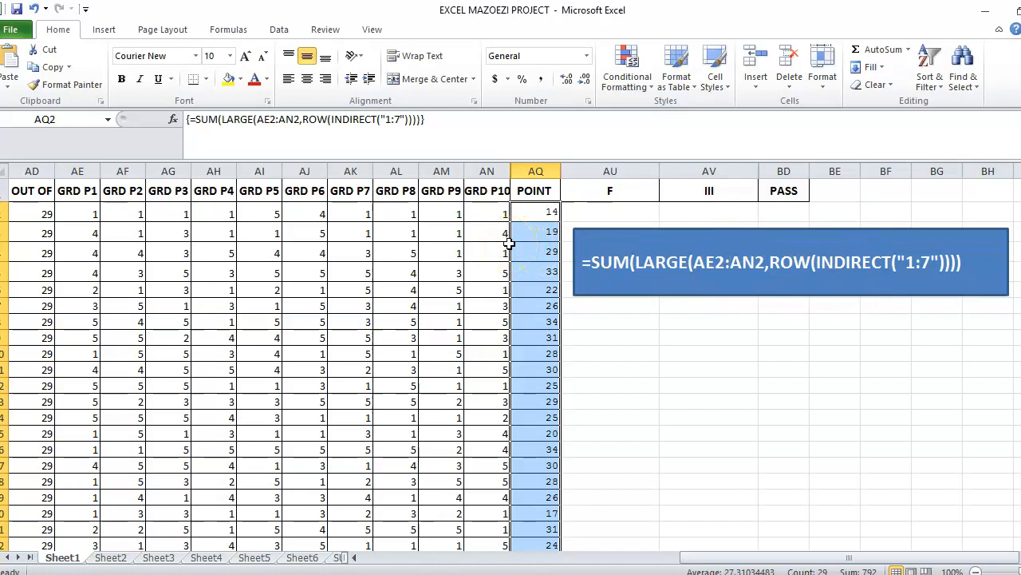
key("Delete")
Change LARGE to SMALL in the blue callout box's formula text
left_click(535, 217)
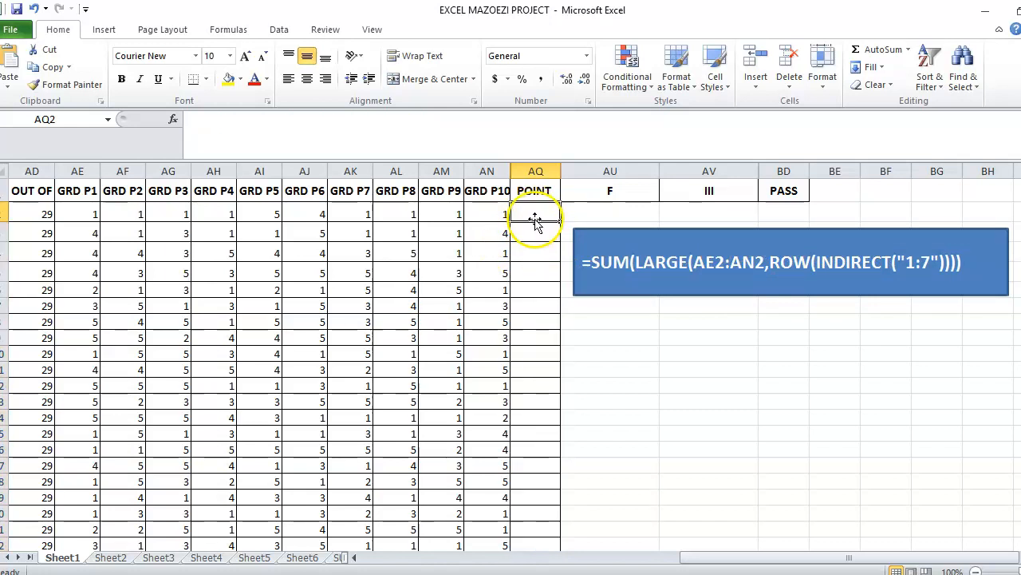
left_click(685, 262)
key("BackSpace")
key("BackSpace")
key("BackSpace")
key("BackSpace")
key("BackSpace")
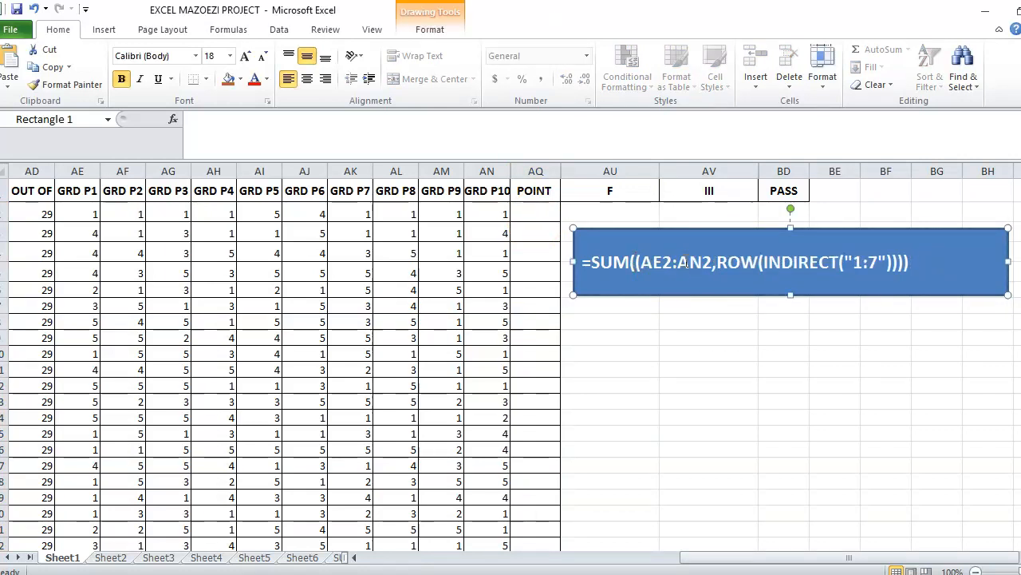
type("SMALL")
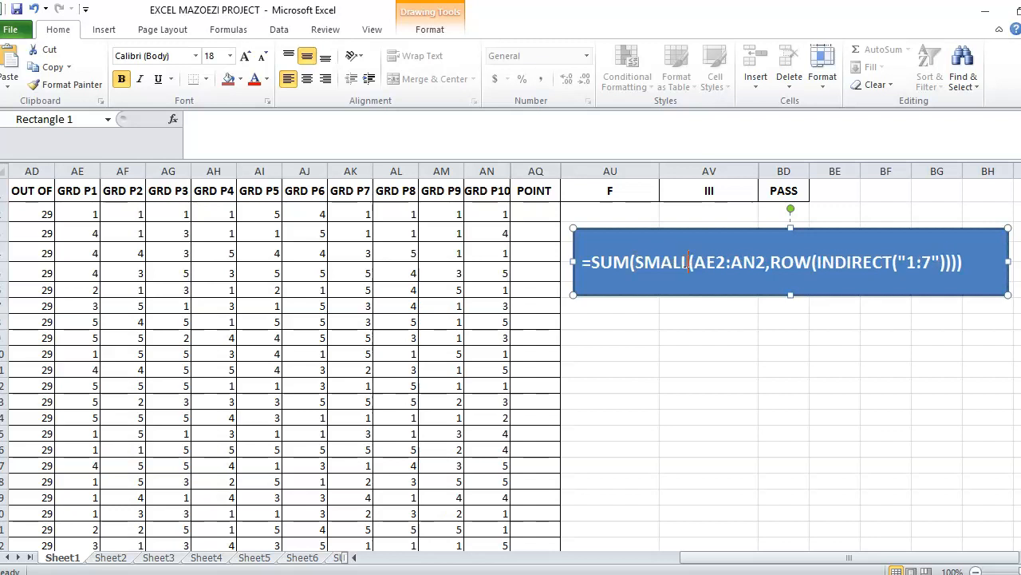
left_click(790, 435)
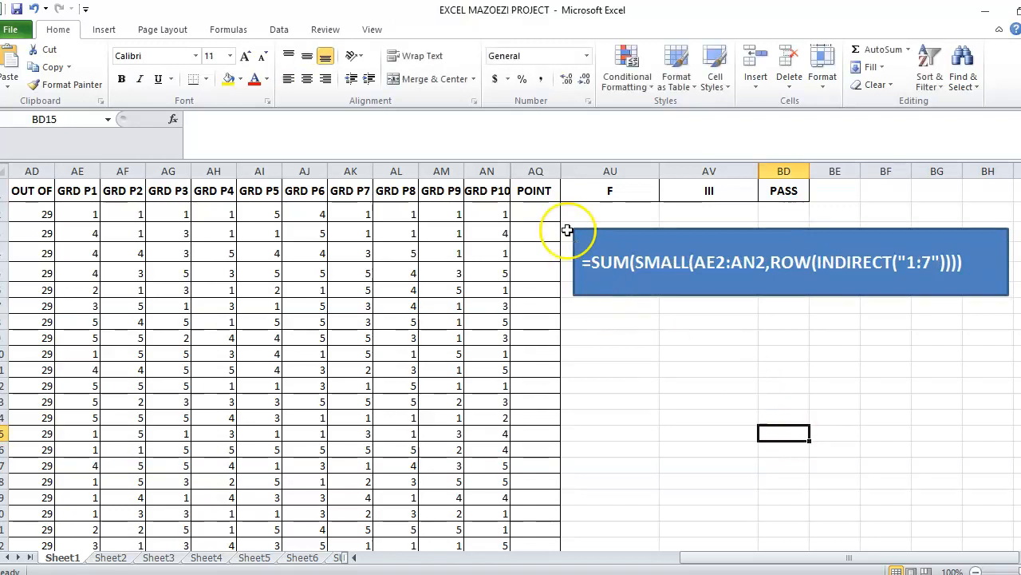
left_click(538, 209)
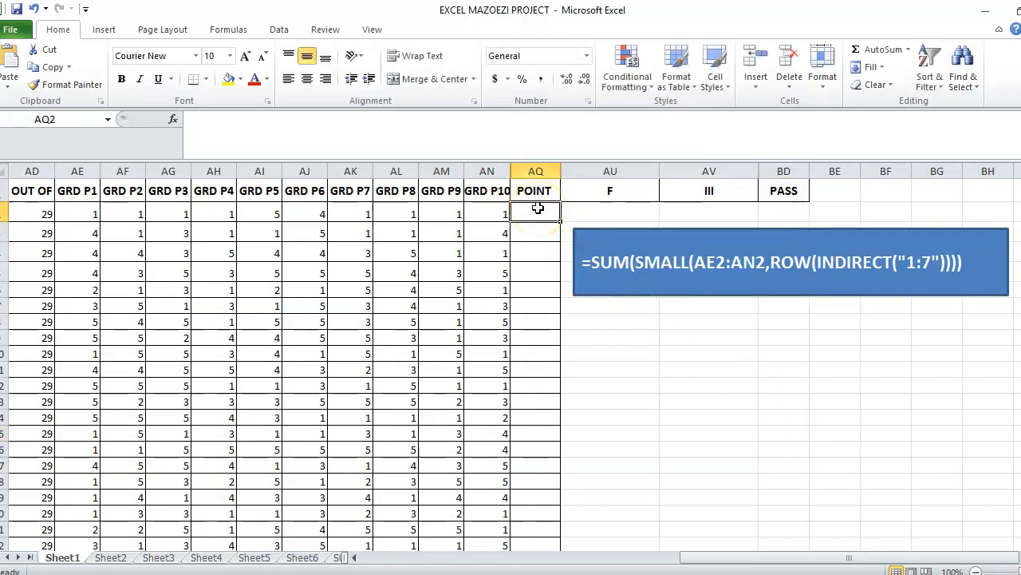
Type =SUM(SMALL(AE2:AN2,ROW(INDIRECT("1:7"))) into AQ2, fixing the INDIRECT typo
type("=SU")
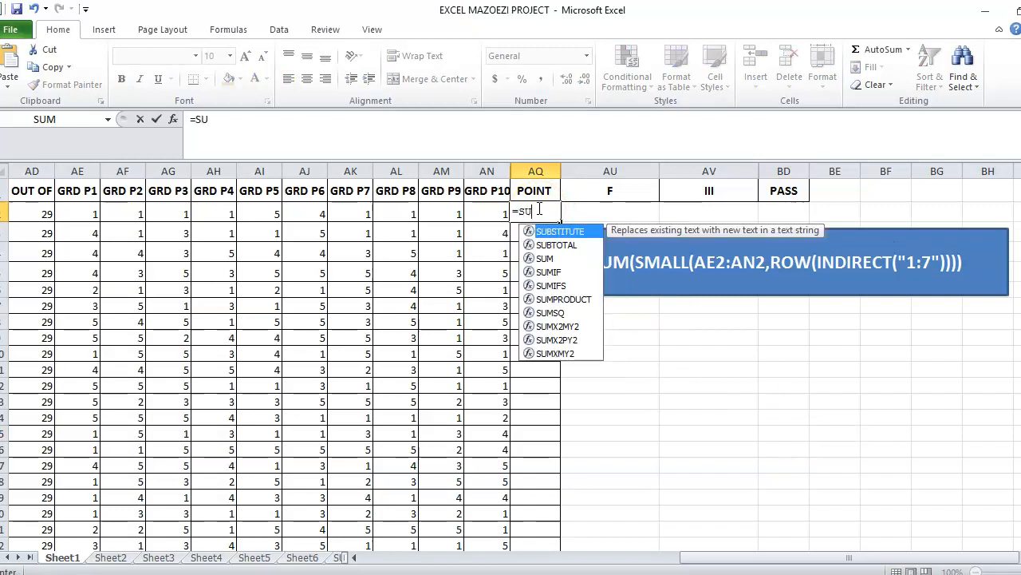
type("M(")
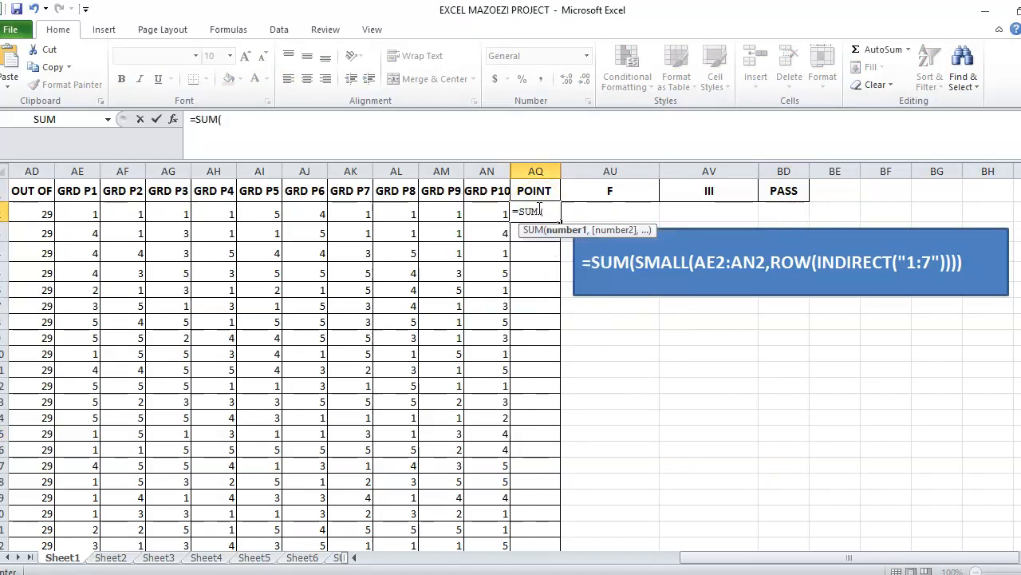
type("SMALL")
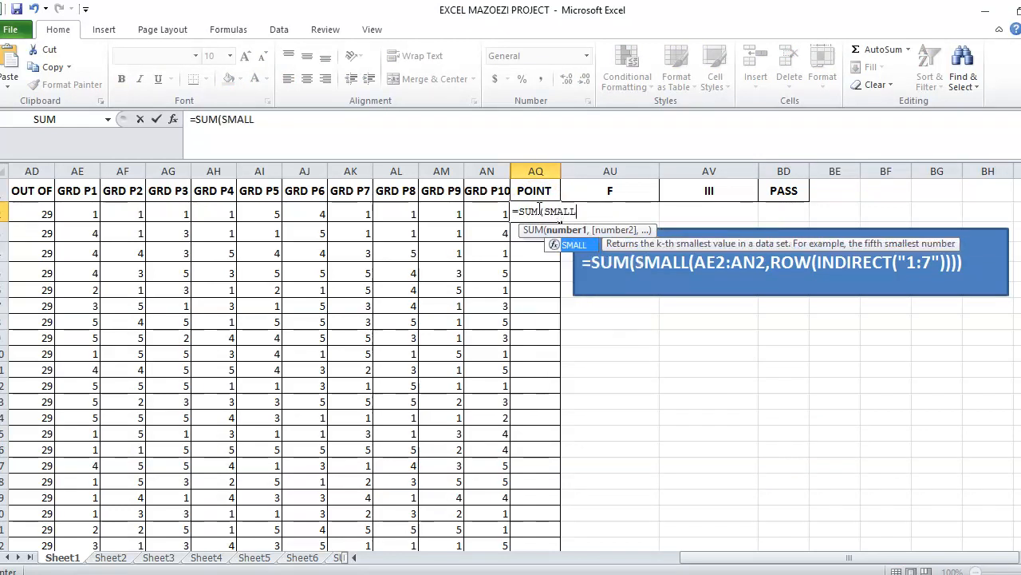
type("(")
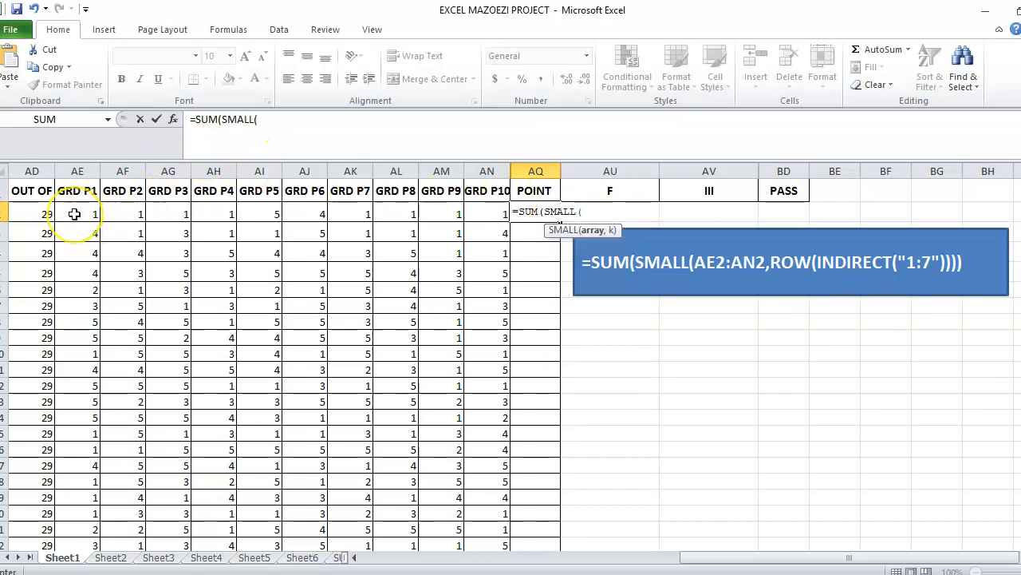
left_click_drag(74, 213, 479, 213)
type(",")
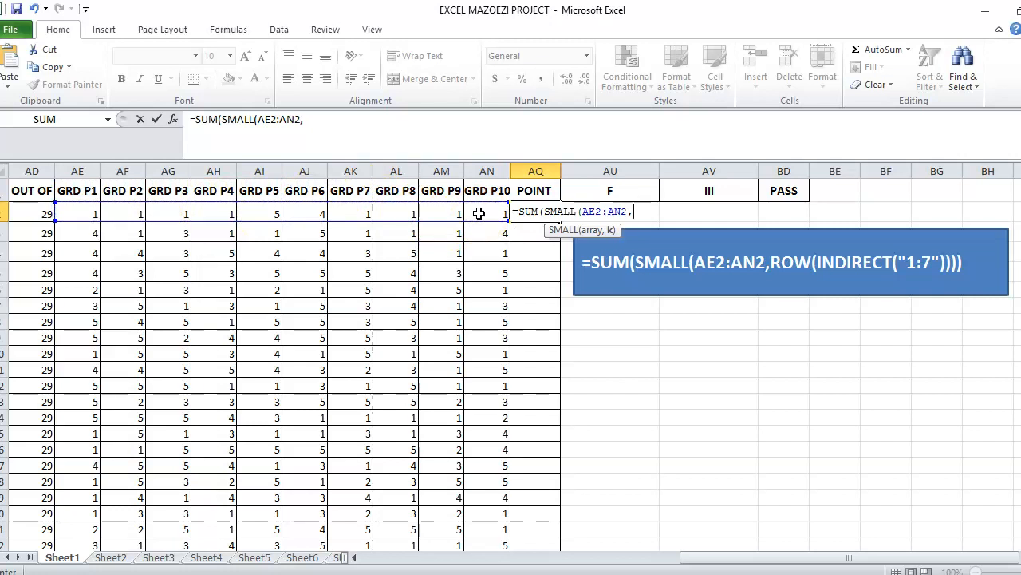
type("ROW")
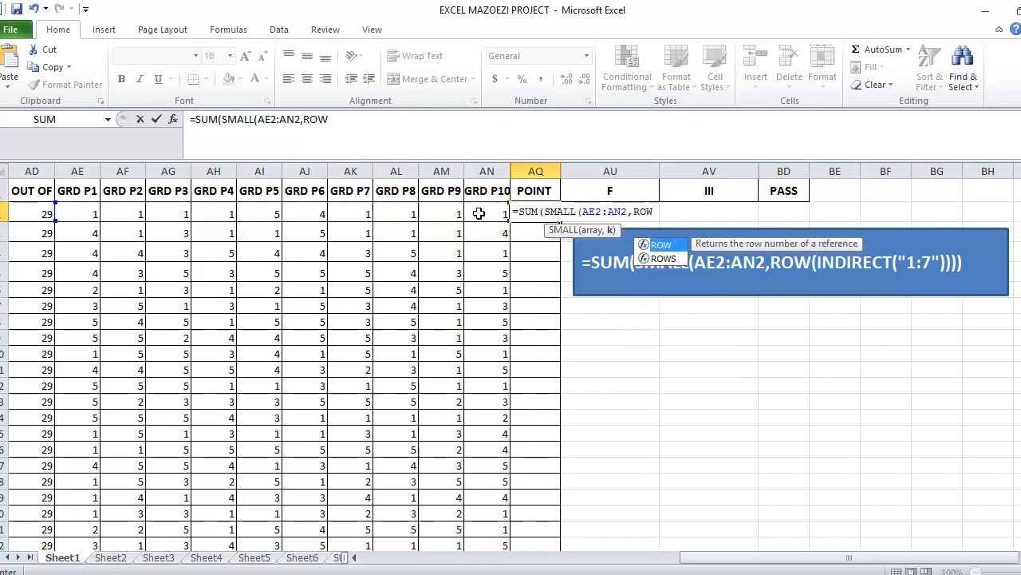
type("(")
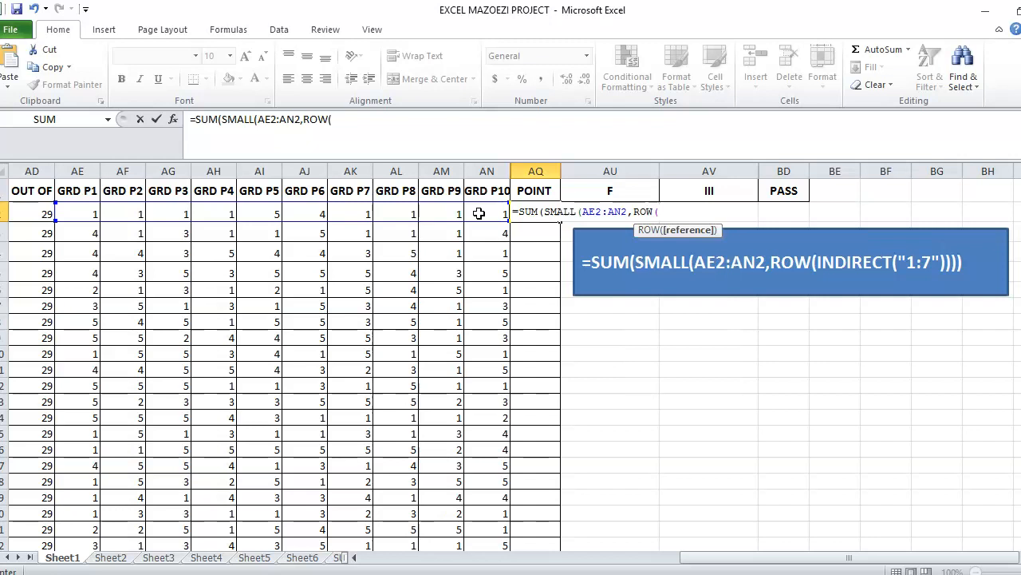
type("INDIRECR")
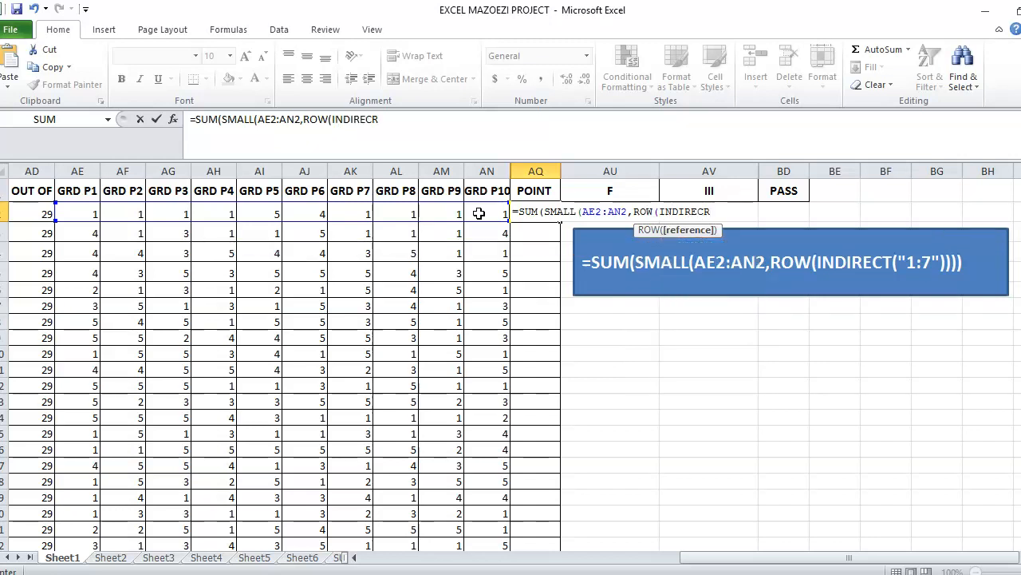
key("BackSpace")
type("T")
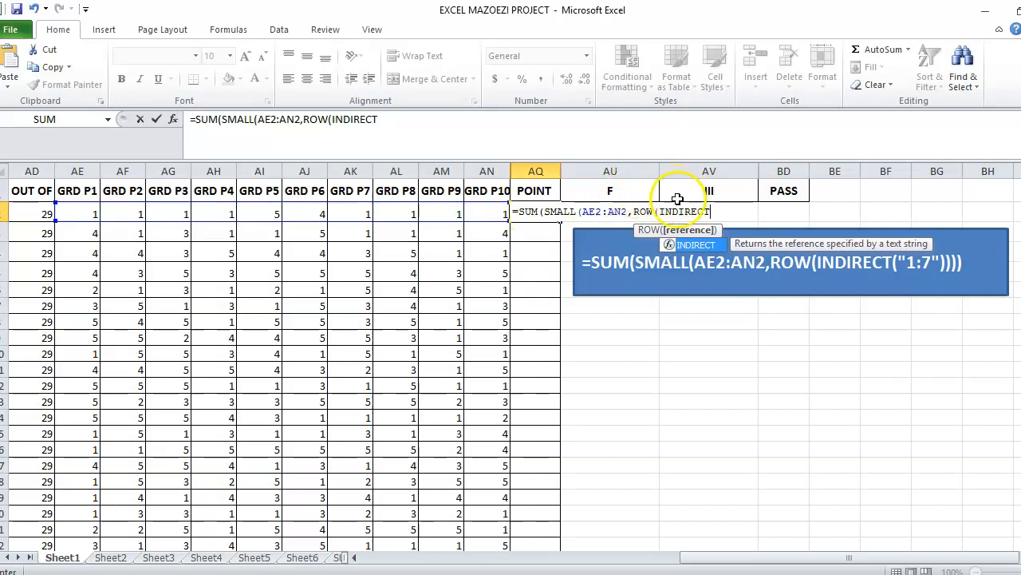
type("(")
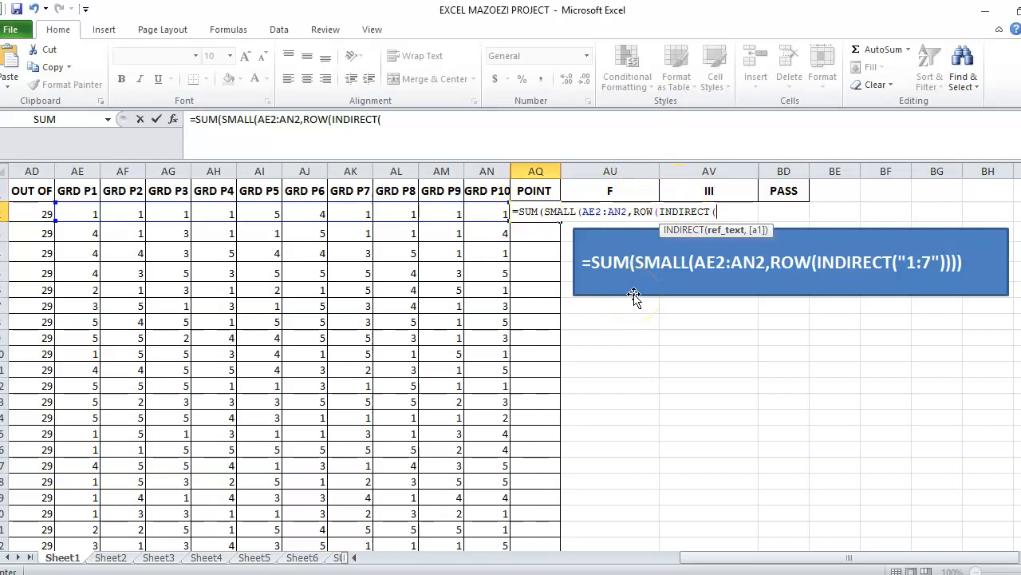
type("\"1:7")
type(")")
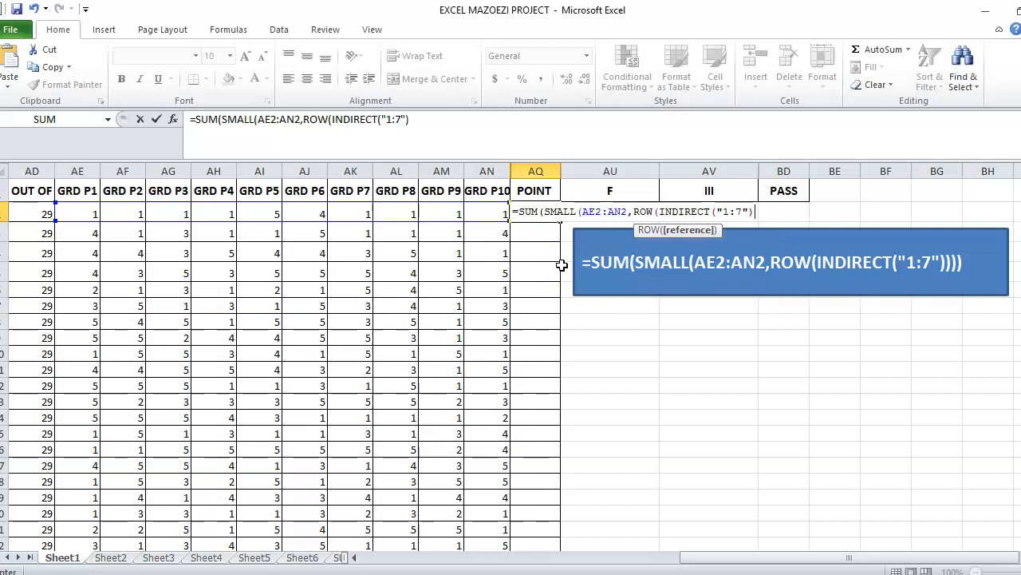
key("super")
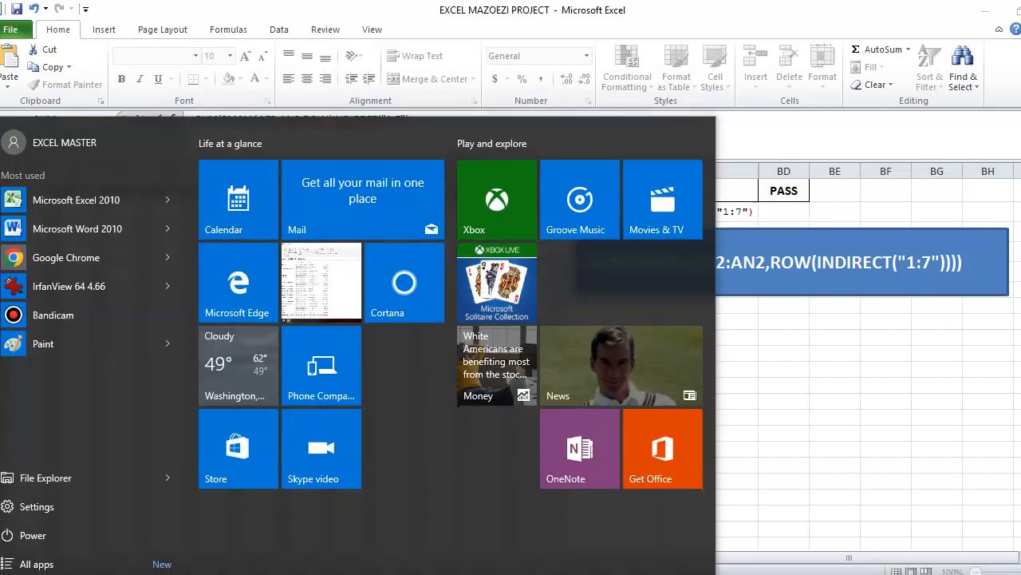
Launch the On-Screen Keyboard via Start search and move it off the grades
type("ONSC")
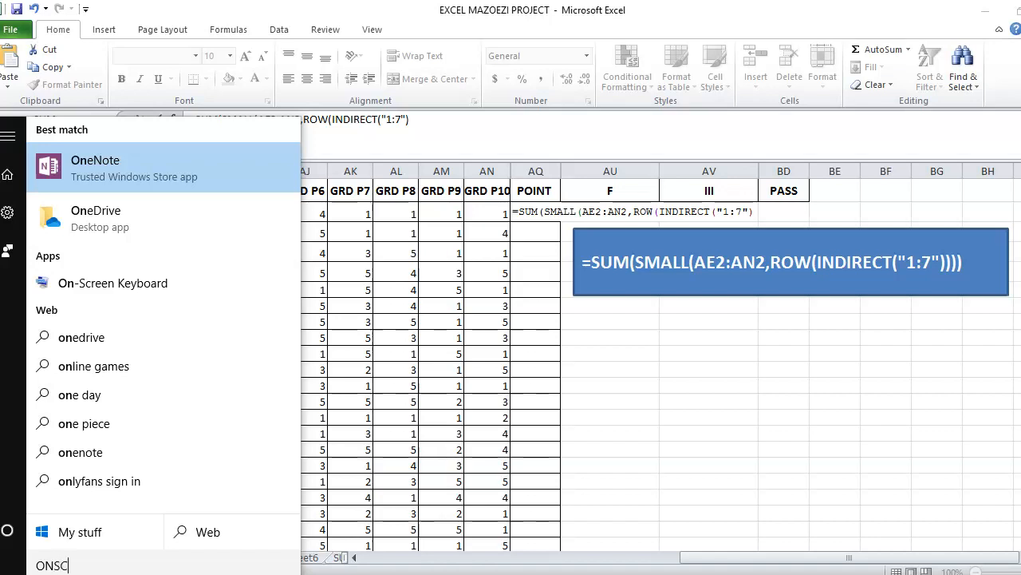
key("Return")
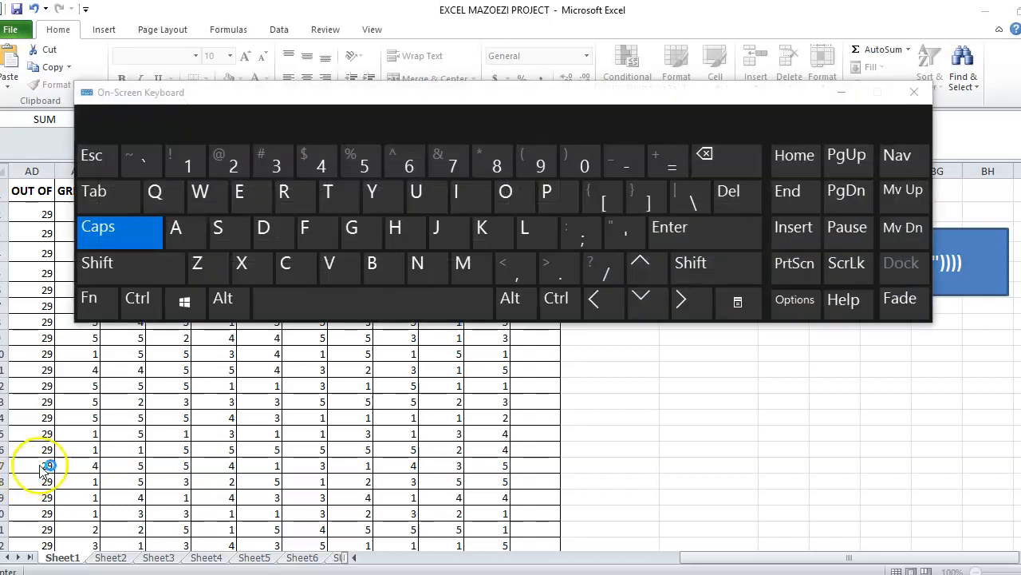
left_click_drag(120, 95, 506, 321)
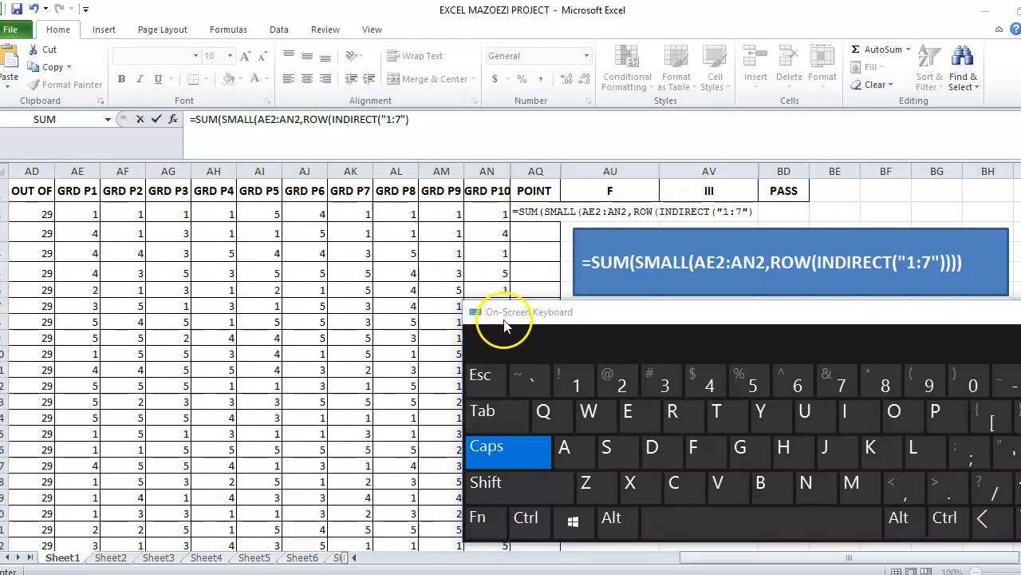
Commit the AQ2 formula as an array formula with Ctrl+Shift+Enter
left_click(421, 118)
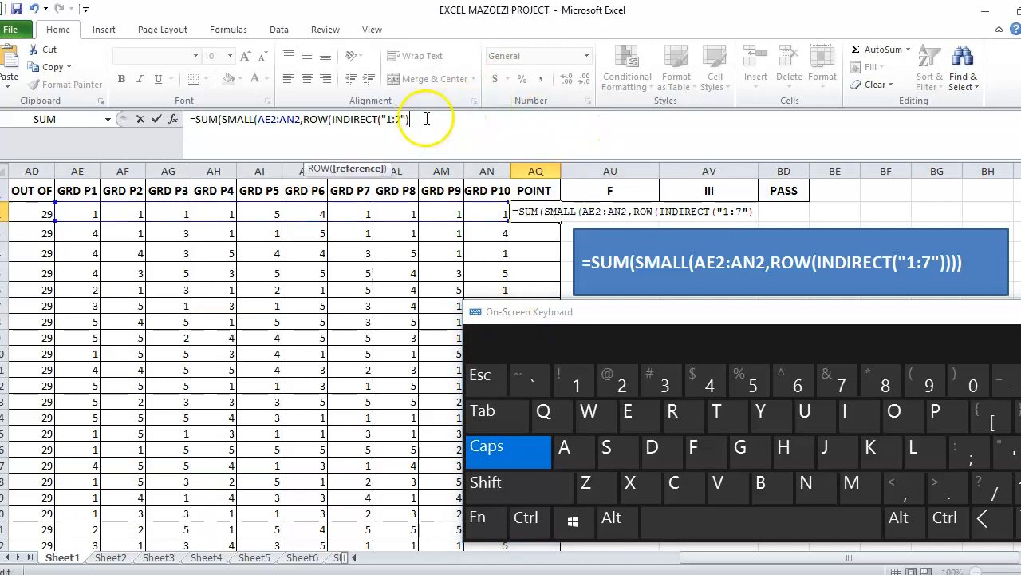
left_click(530, 517)
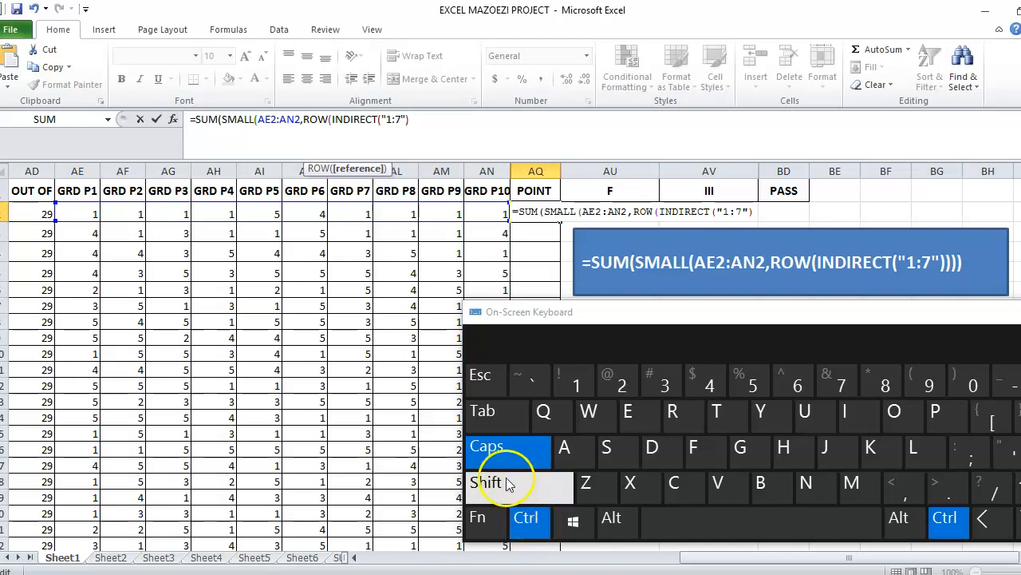
left_click(508, 483)
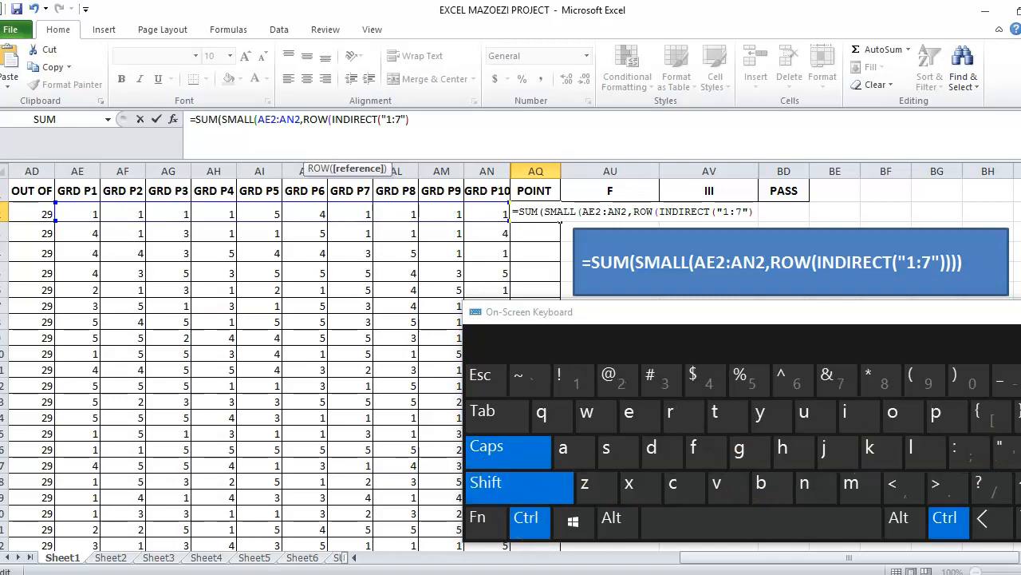
key("ctrl+shift+Return")
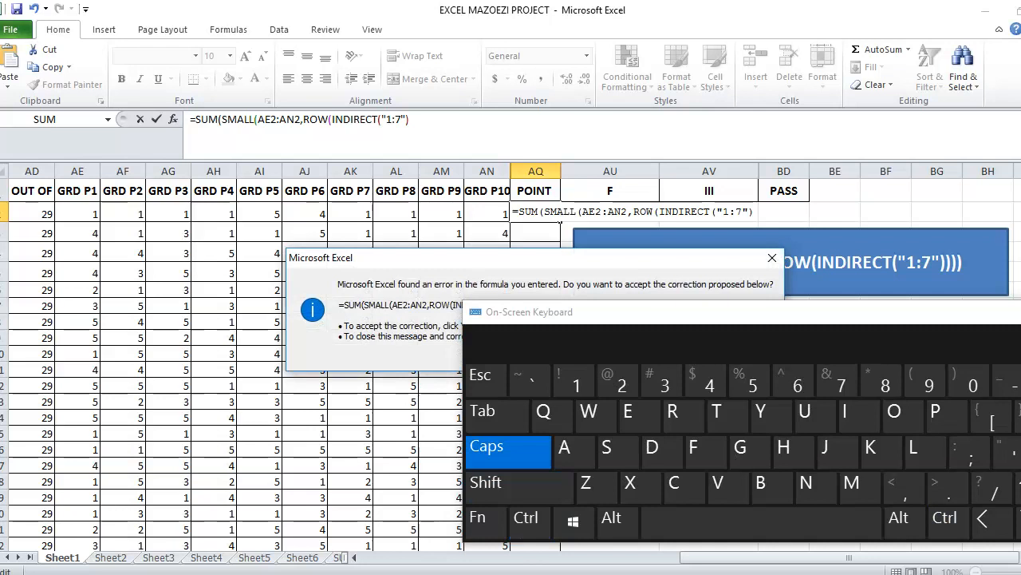
Accept the corrected SMALL array formula (returning 7) and fill it down the POINT column to the last student
key("Return")
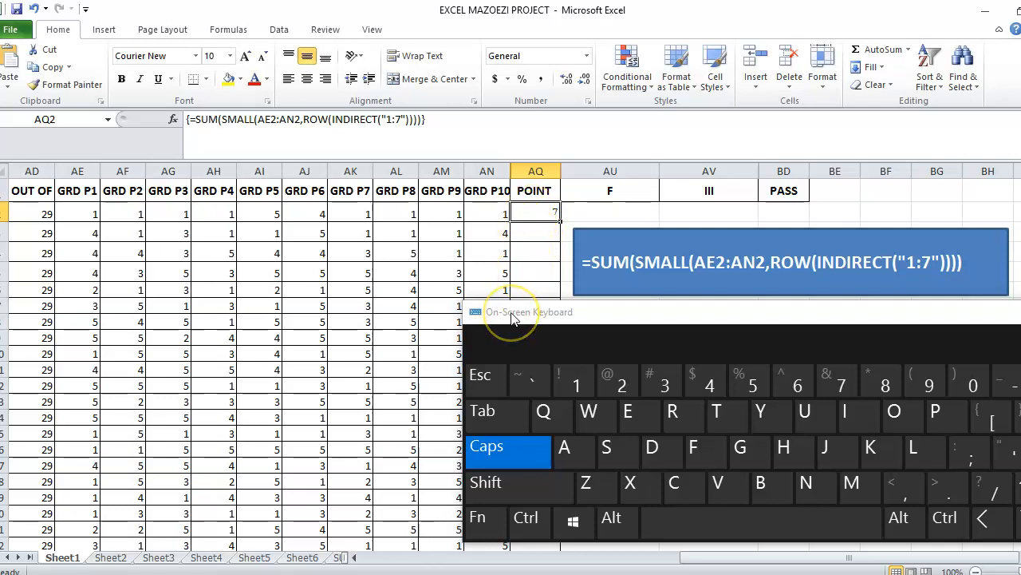
left_click_drag(515, 317, 750, 327)
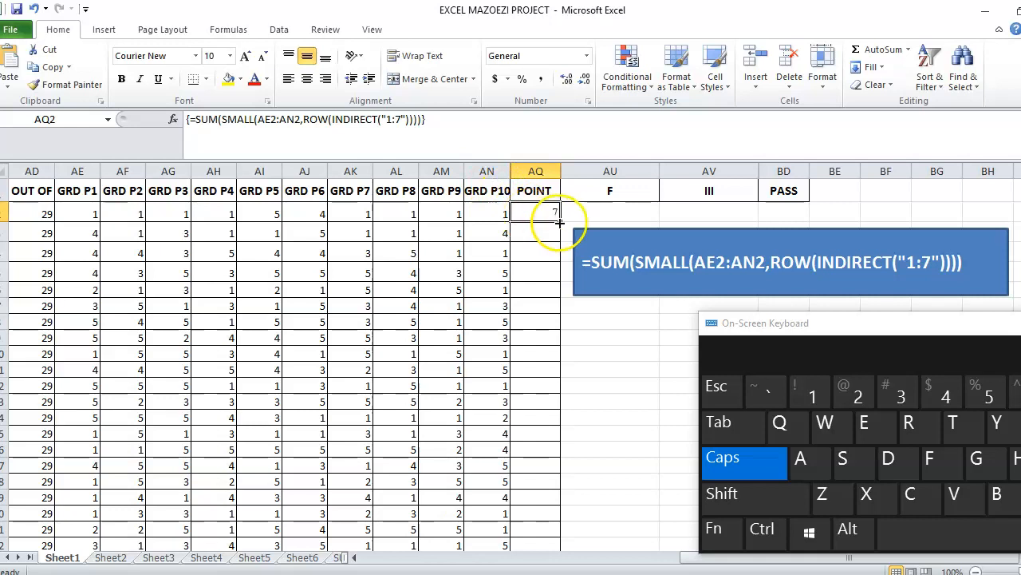
left_click_drag(562, 223, 556, 534)
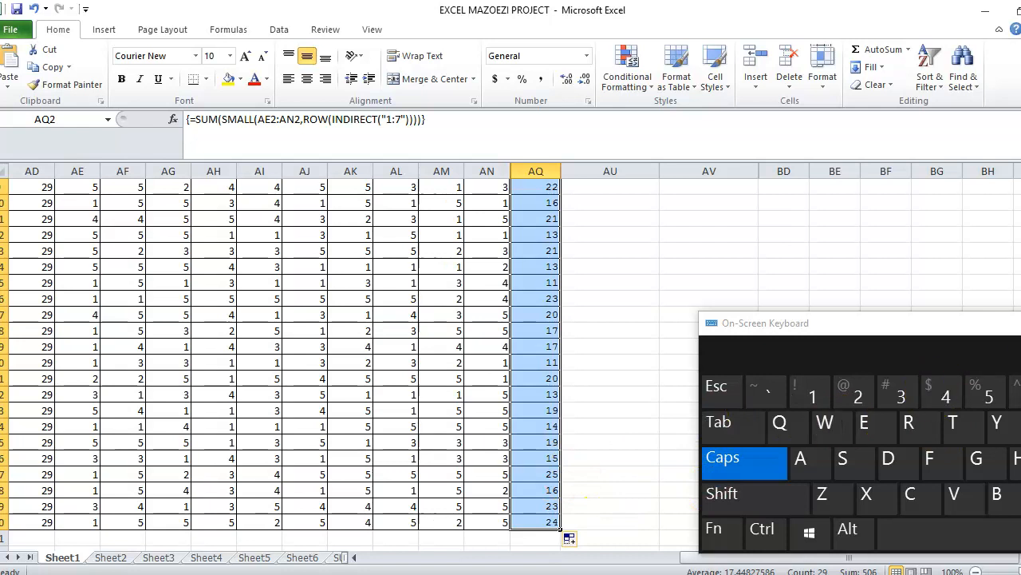
left_click_drag(1020, 296, 1020, 216)
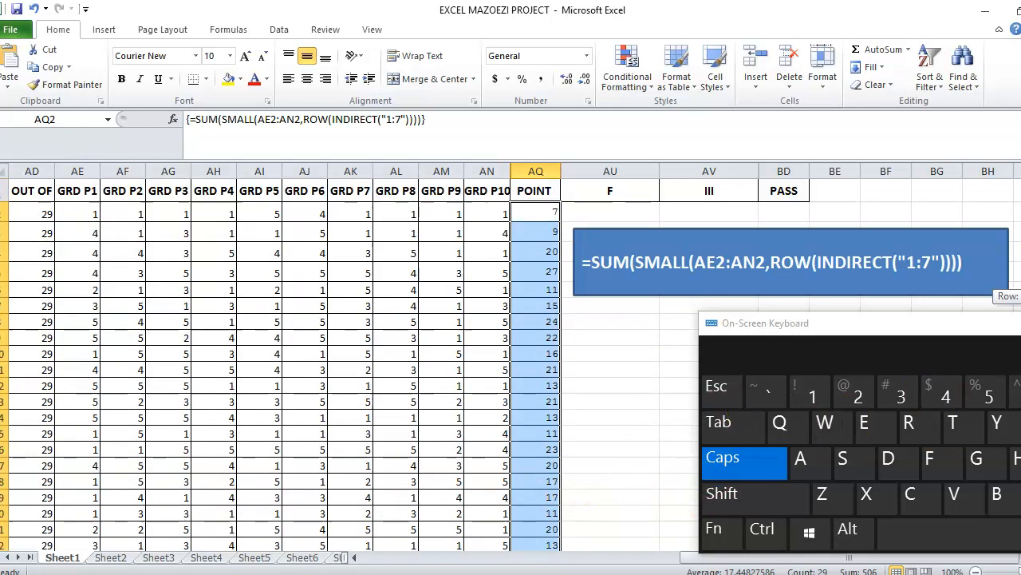